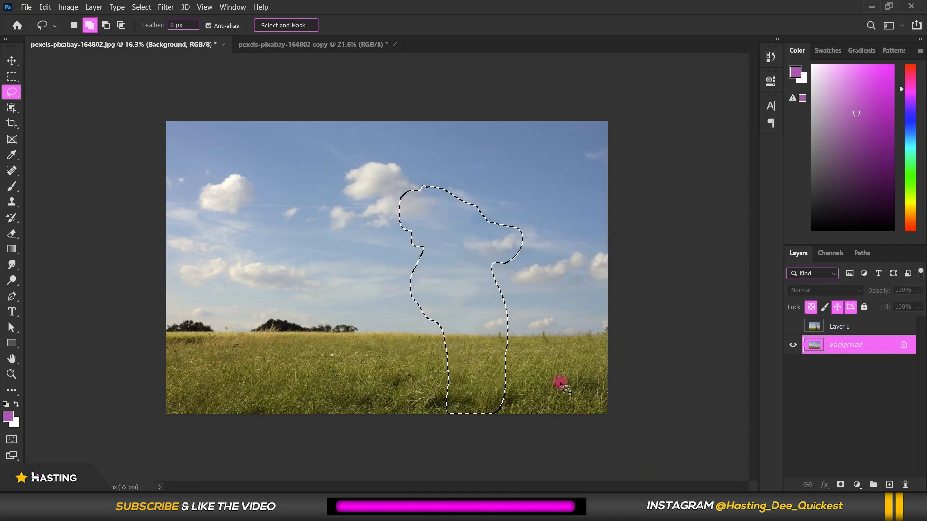
Step: Deselect the lasso selection around the area where the man was removed on the Background layer
{"action": "scroll", "coordinate": [461, 289], "scroll_direction": "up", "scroll_amount": 1}
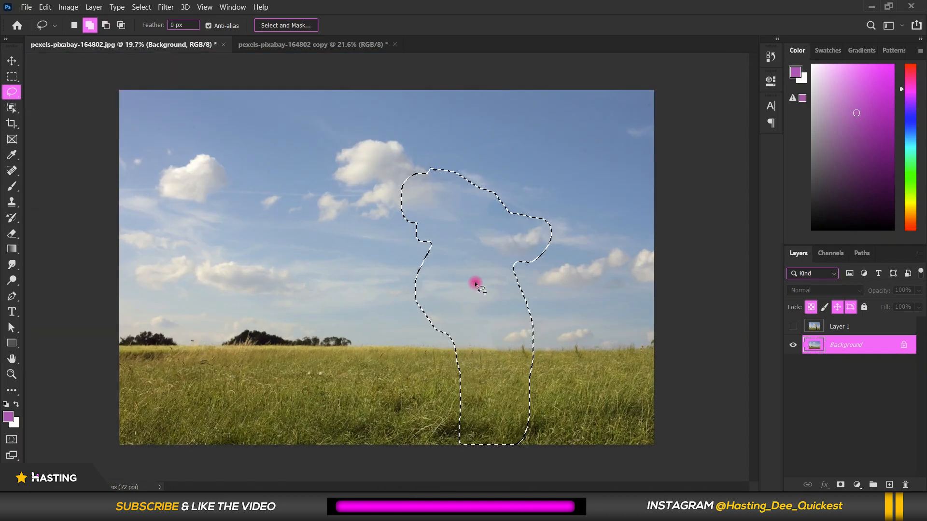
{"action": "right_click", "coordinate": [448, 218]}
{"action": "left_click", "coordinate": [482, 224]}
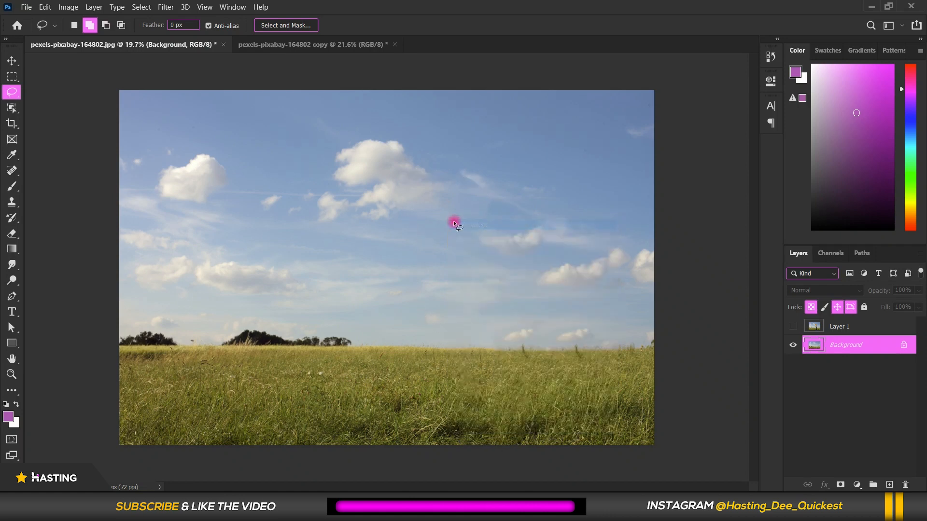
{"action": "scroll", "coordinate": [486, 317], "scroll_direction": "down", "scroll_amount": 3}
{"action": "scroll", "coordinate": [467, 327], "scroll_direction": "up", "scroll_amount": 2}
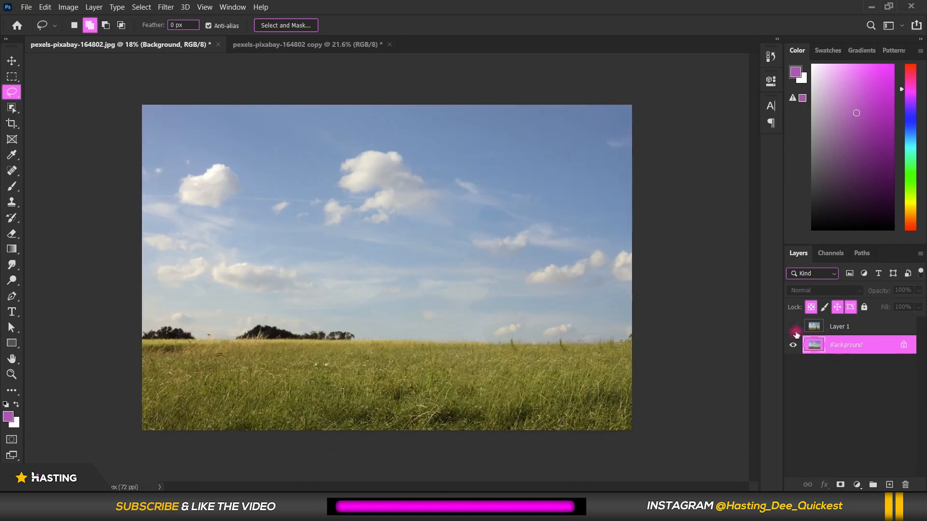
Step: Select Layer 1 and turn its visibility on
{"action": "left_click", "coordinate": [875, 329]}
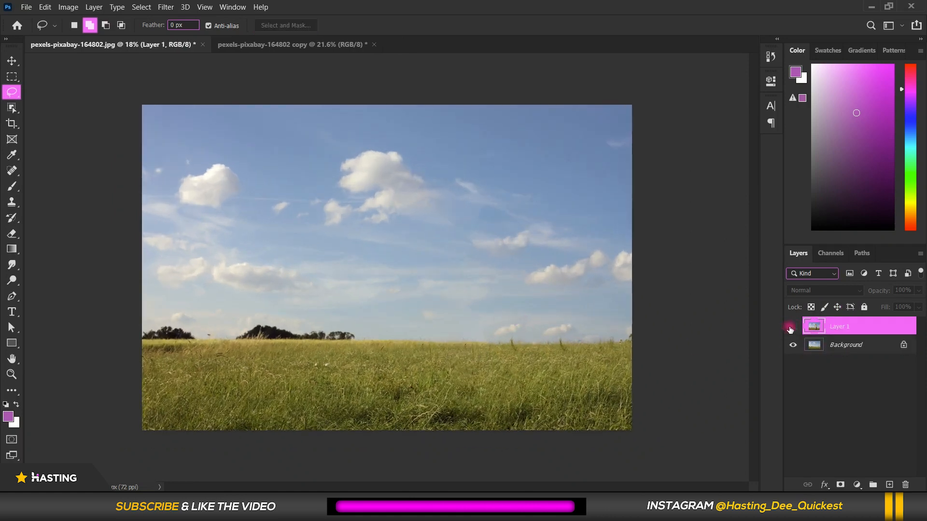
{"action": "left_click", "coordinate": [792, 327]}
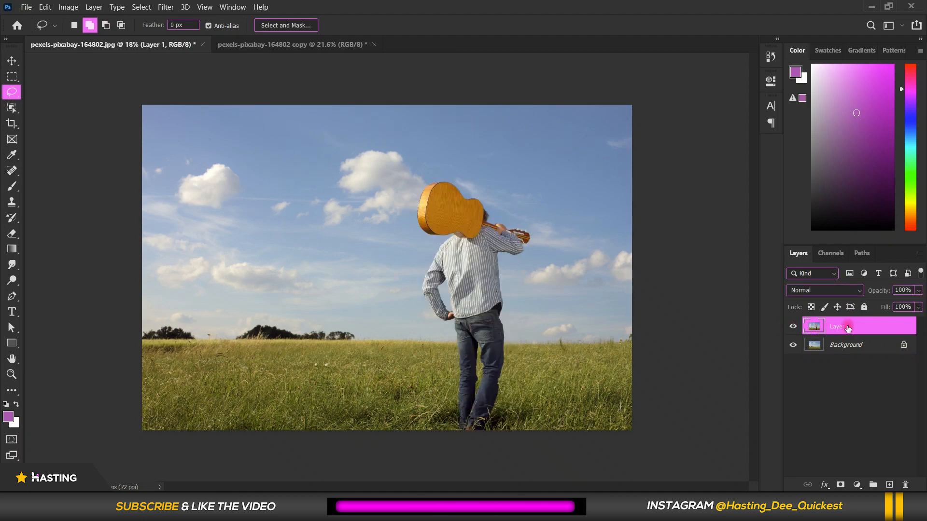
{"action": "right_click", "coordinate": [843, 329]}
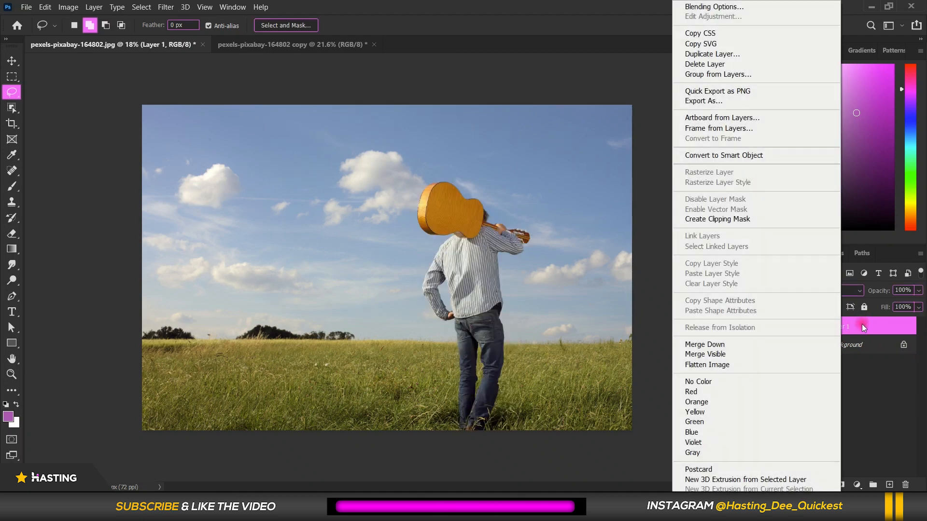
{"action": "left_click", "coordinate": [862, 326]}
{"action": "right_click", "coordinate": [847, 327]}
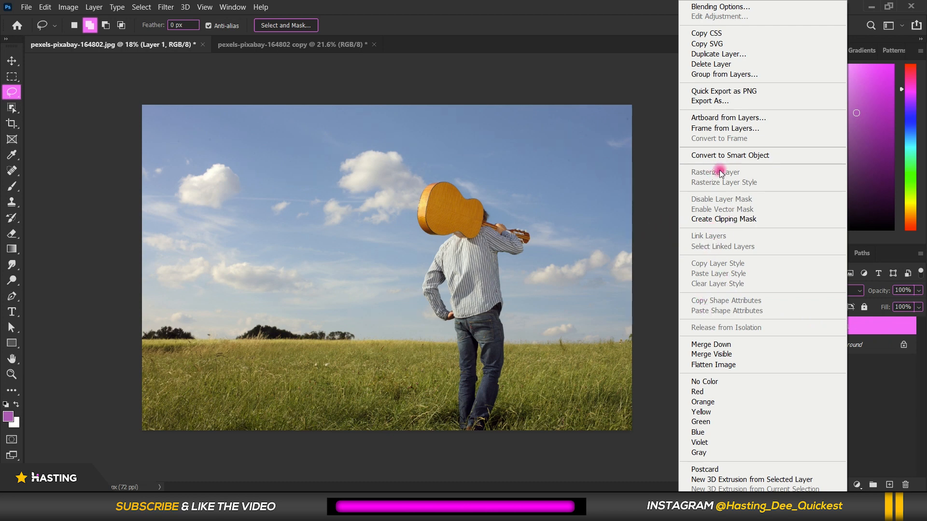
{"action": "left_click", "coordinate": [865, 331]}
Step: Show Layer 1's properties, mask out everything but the man with Remove Background, and toggle the Background layer's visibility to check
{"action": "left_click", "coordinate": [230, 7]}
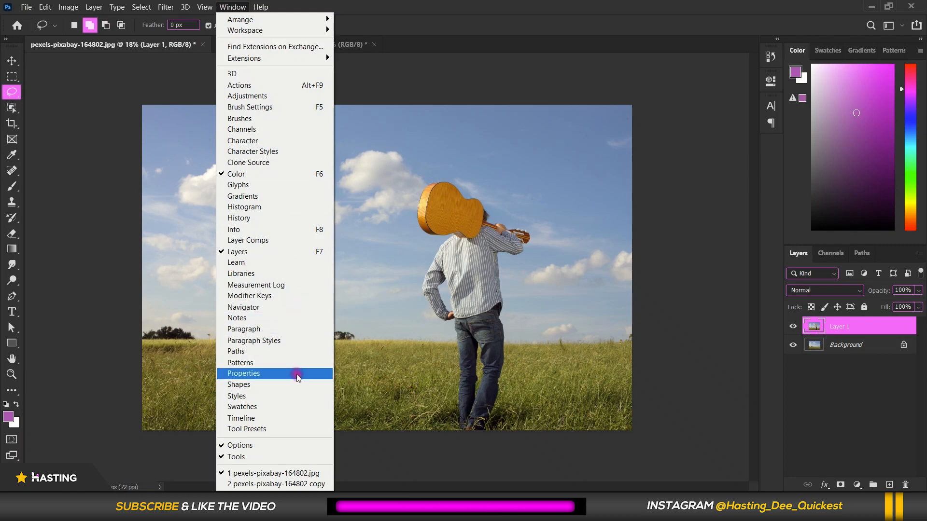
{"action": "left_click", "coordinate": [298, 374]}
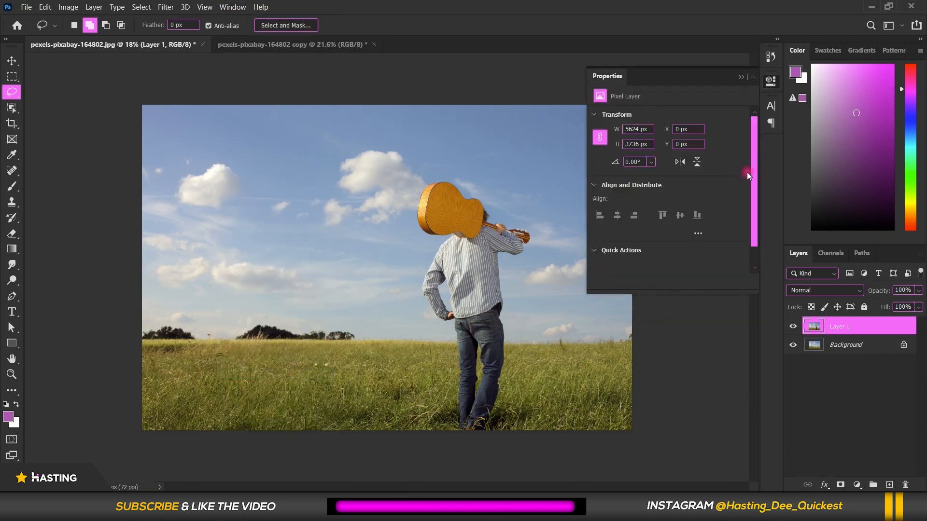
{"action": "left_click_drag", "start_coordinate": [755, 157], "coordinate": [750, 205]}
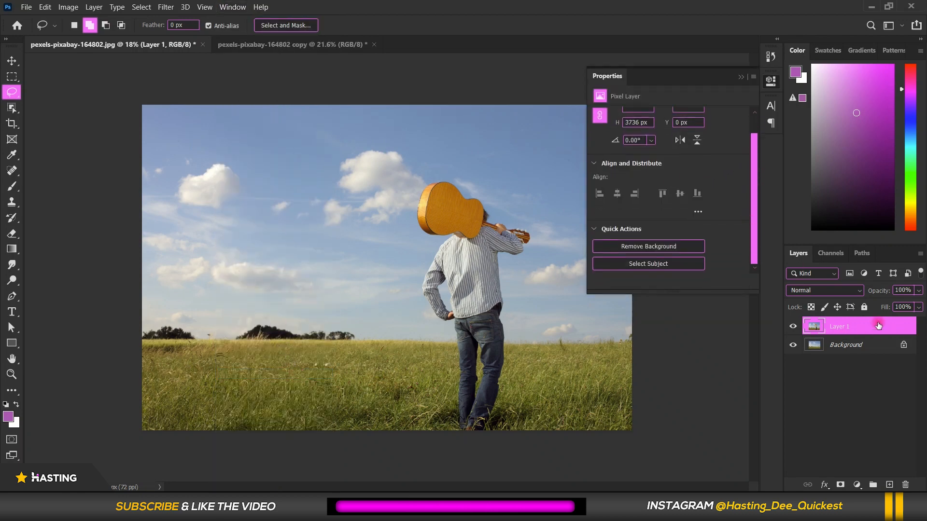
{"action": "left_click", "coordinate": [666, 248]}
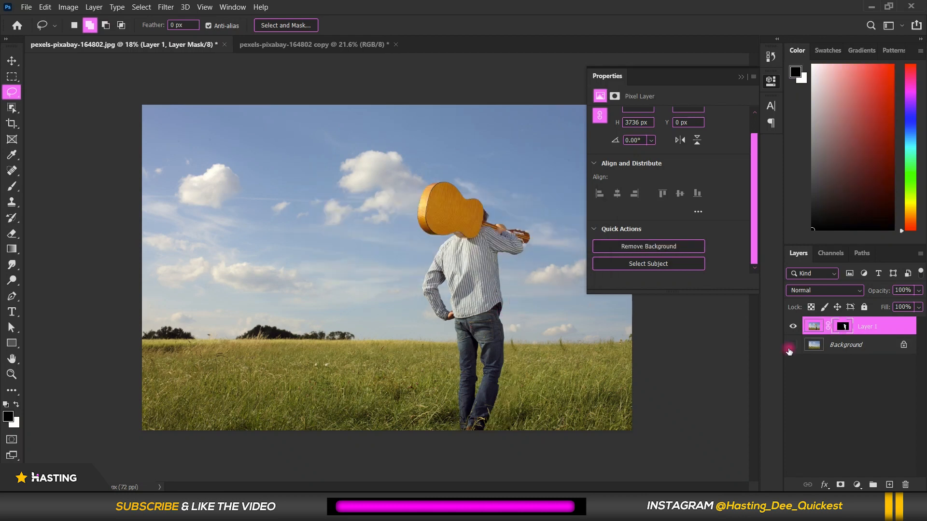
{"action": "left_click", "coordinate": [794, 345]}
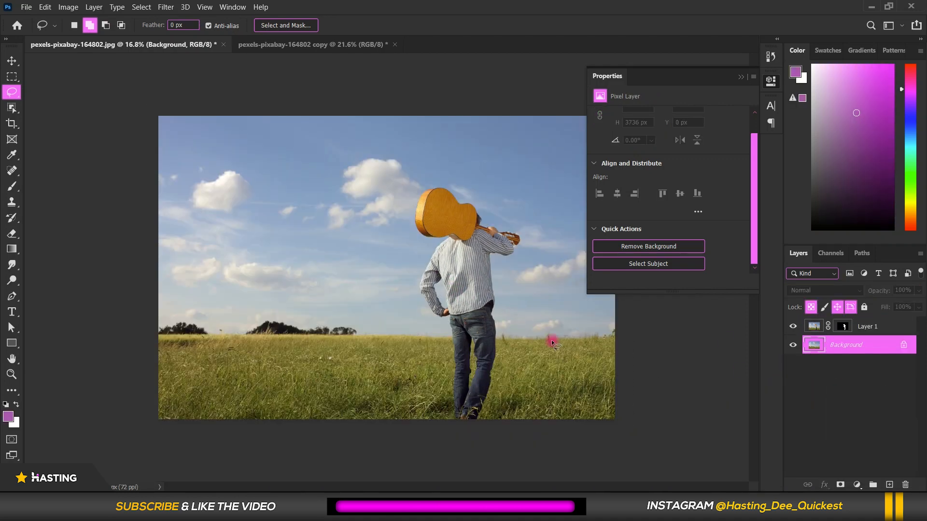
Step: Start a Field Blur on the Background layer and move its pin up into the sky beside the cloud near the guitar
{"action": "scroll", "coordinate": [545, 333], "scroll_direction": "up", "scroll_amount": 2}
{"action": "left_click", "coordinate": [894, 332]}
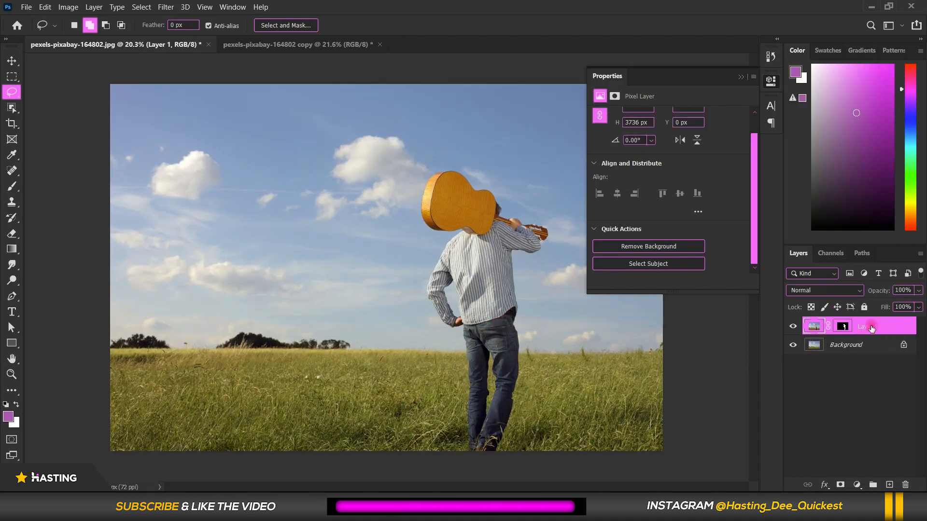
{"action": "left_click", "coordinate": [859, 347]}
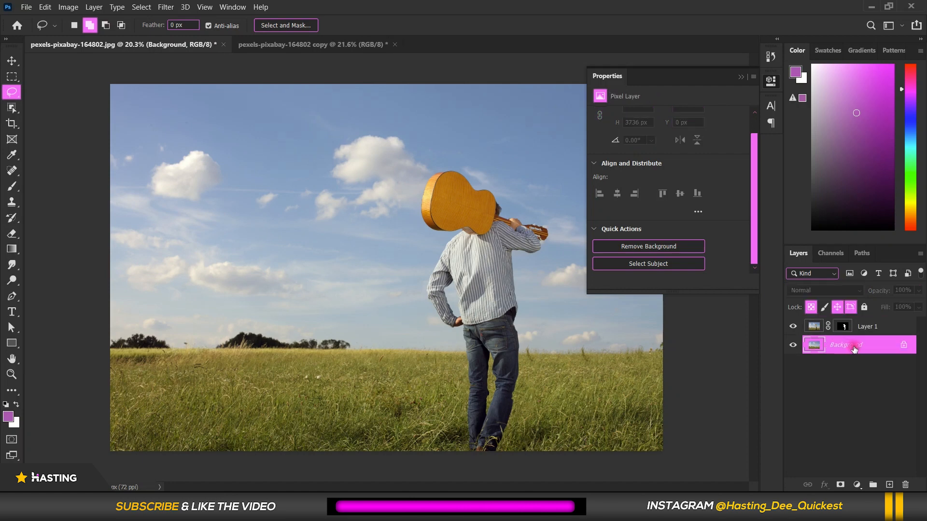
{"action": "scroll", "coordinate": [417, 249], "scroll_direction": "down", "scroll_amount": 2}
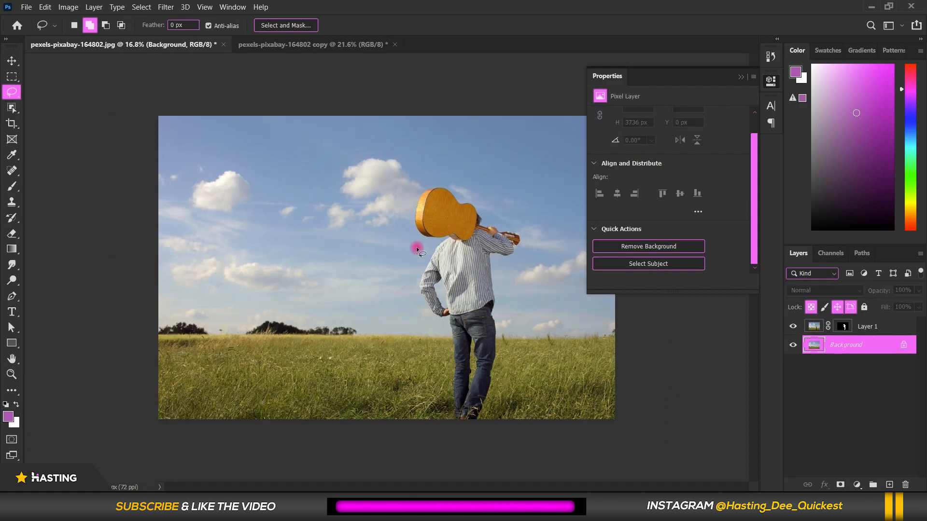
{"action": "left_click", "coordinate": [164, 8]}
{"action": "mouse_move", "coordinate": [192, 150]}
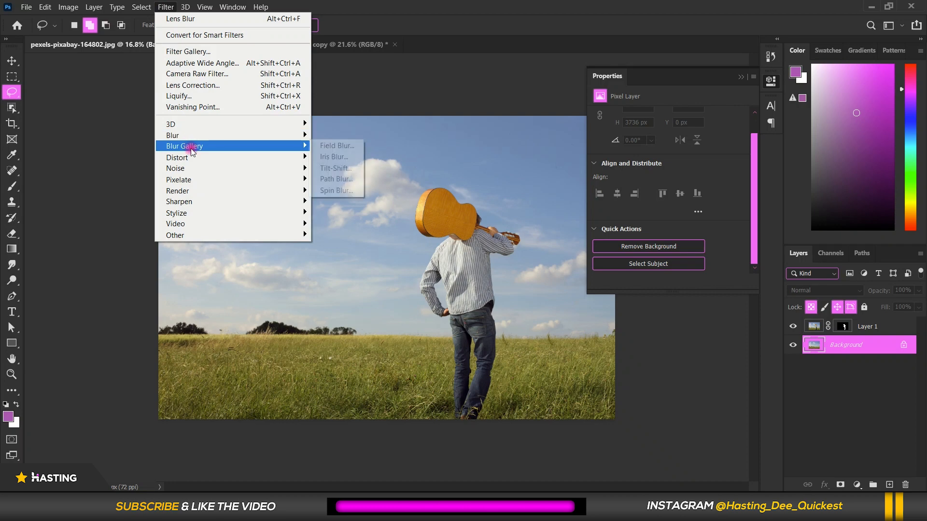
{"action": "left_click", "coordinate": [341, 146]}
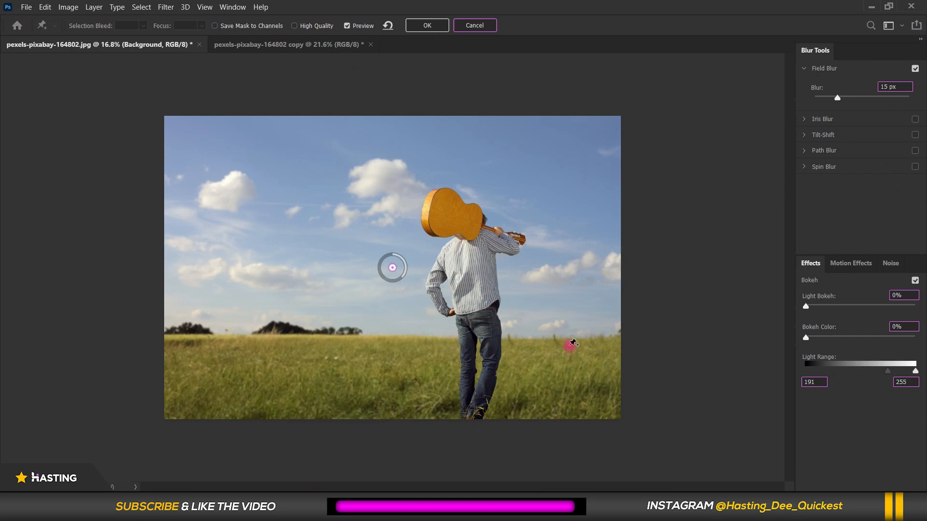
{"action": "left_click_drag", "start_coordinate": [387, 269], "coordinate": [380, 218]}
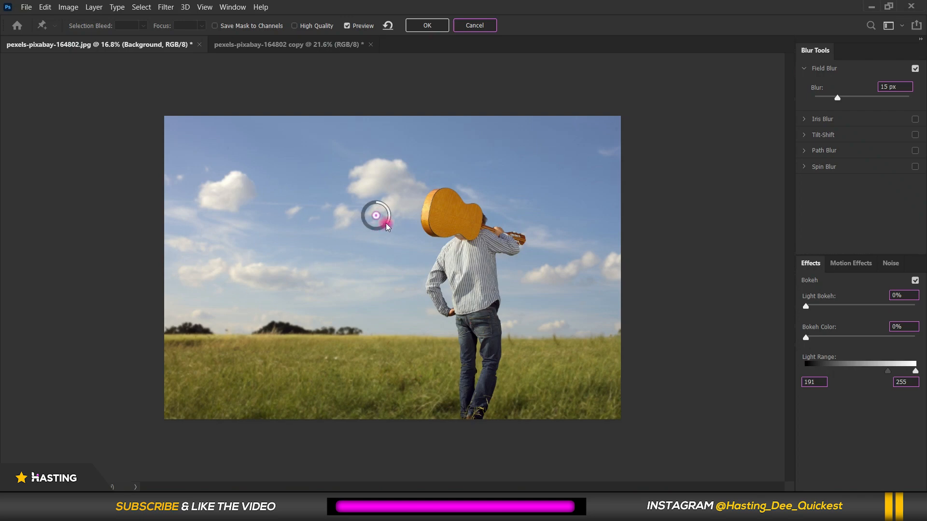
Step: Try blur strengths of 21, 51, 157 and 16 px on the sky pin
{"action": "left_click_drag", "start_coordinate": [388, 226], "coordinate": [383, 228]}
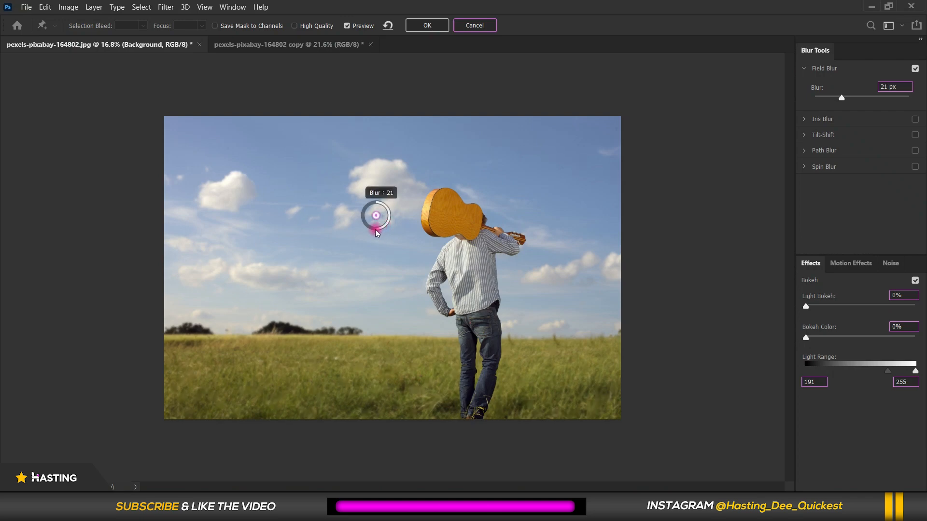
{"action": "left_click_drag", "start_coordinate": [368, 231], "coordinate": [366, 232]}
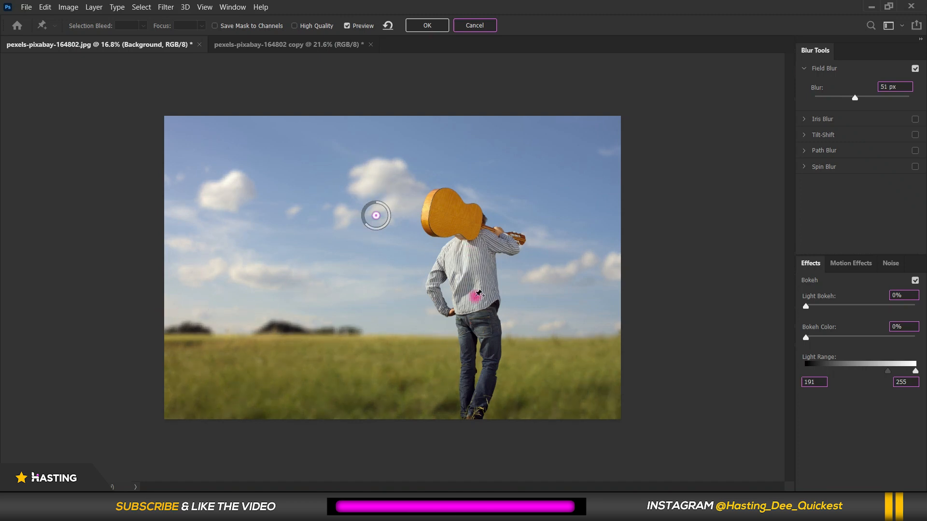
{"action": "left_click_drag", "start_coordinate": [368, 228], "coordinate": [544, 410]}
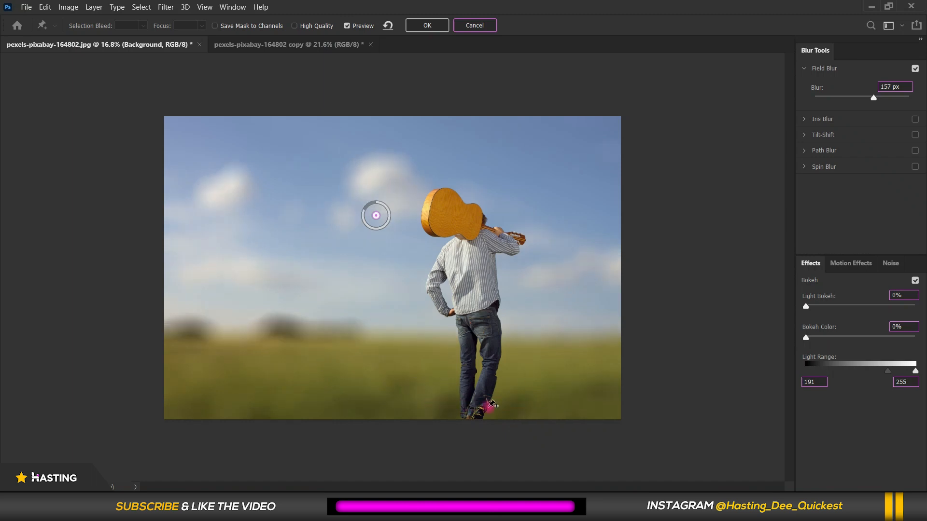
{"action": "left_click_drag", "start_coordinate": [364, 214], "coordinate": [388, 228]}
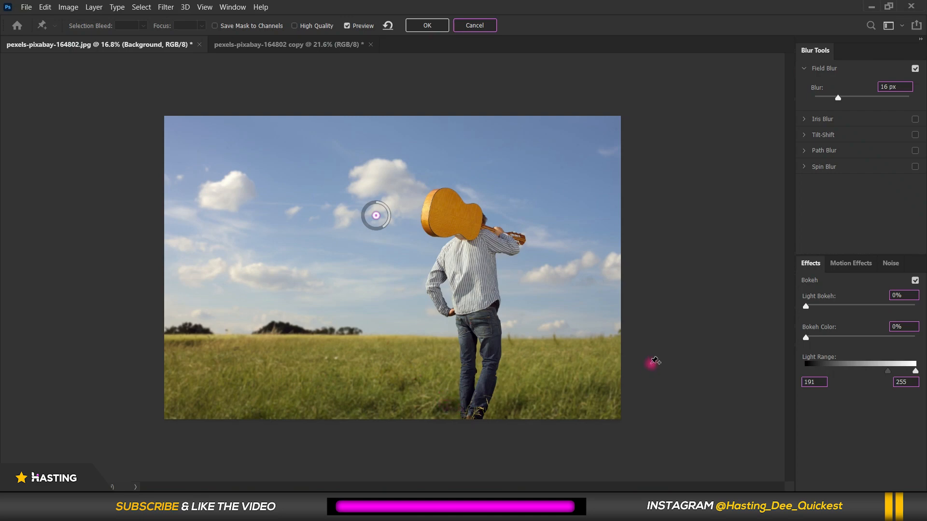
Step: Add a second blur pin with 3 px blur in the grass near the man's feet, and set the sky pin's blur to 116 px
{"action": "left_click", "coordinate": [440, 395]}
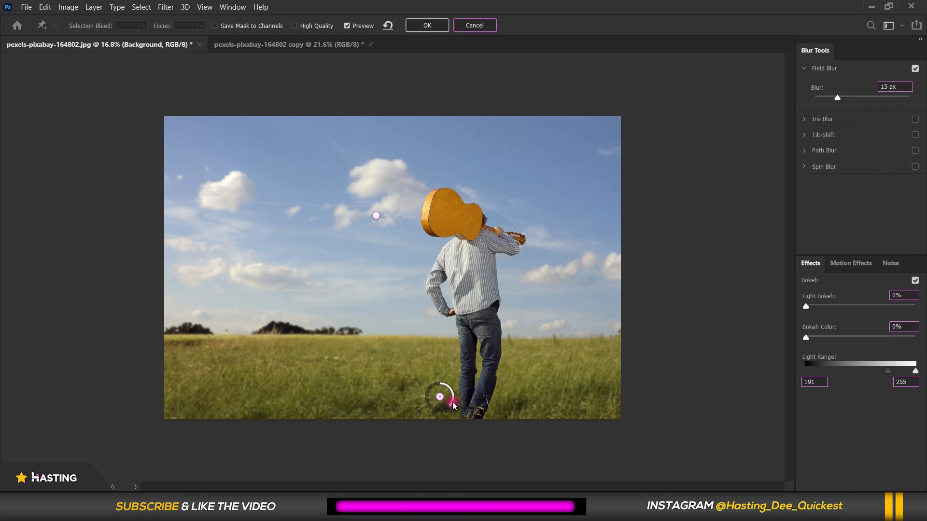
{"action": "left_click_drag", "start_coordinate": [454, 399], "coordinate": [454, 396]}
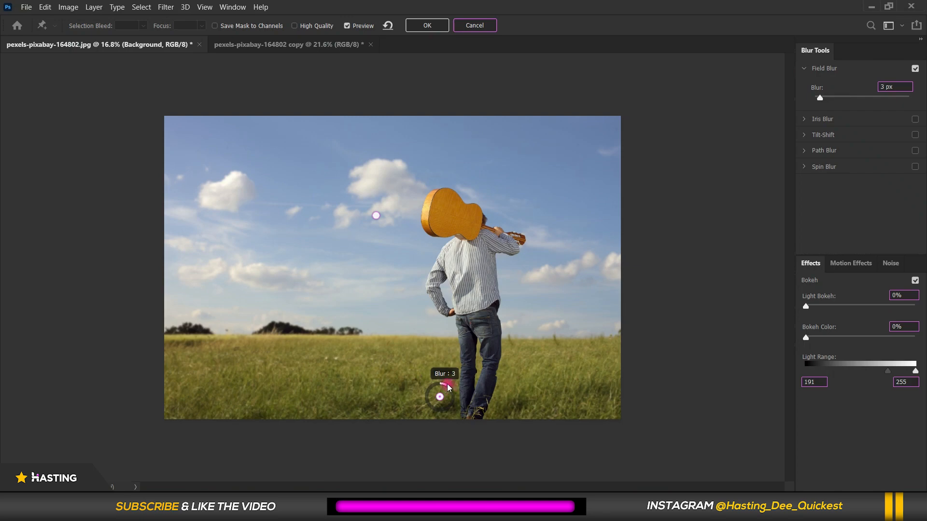
{"action": "left_click", "coordinate": [377, 217]}
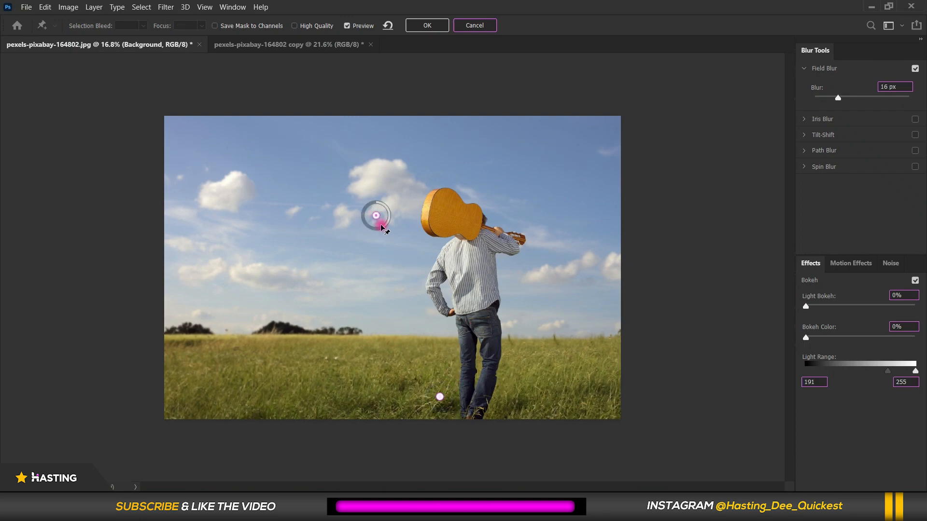
{"action": "left_click_drag", "start_coordinate": [381, 227], "coordinate": [368, 211]}
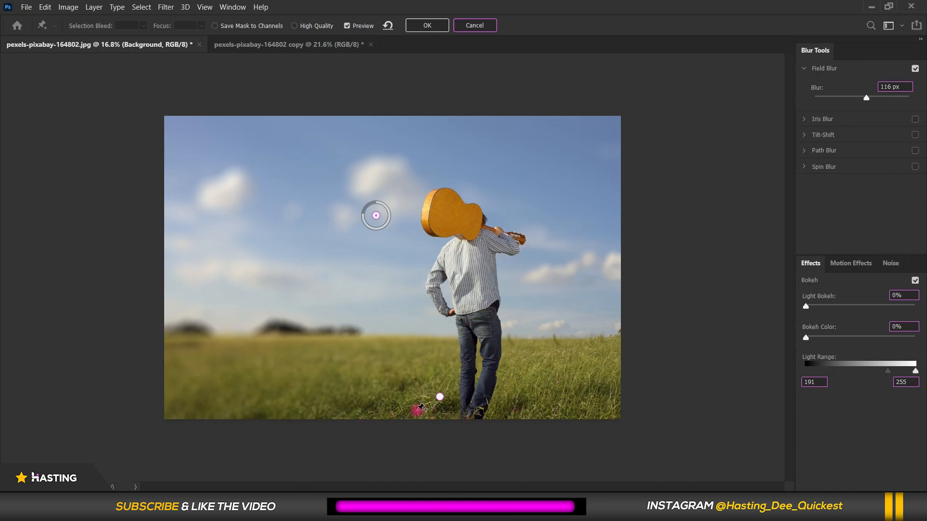
Step: Move the 3 px blur pin onto the man's lower leg and the sky pin up next to the guitar body
{"action": "left_click", "coordinate": [512, 396]}
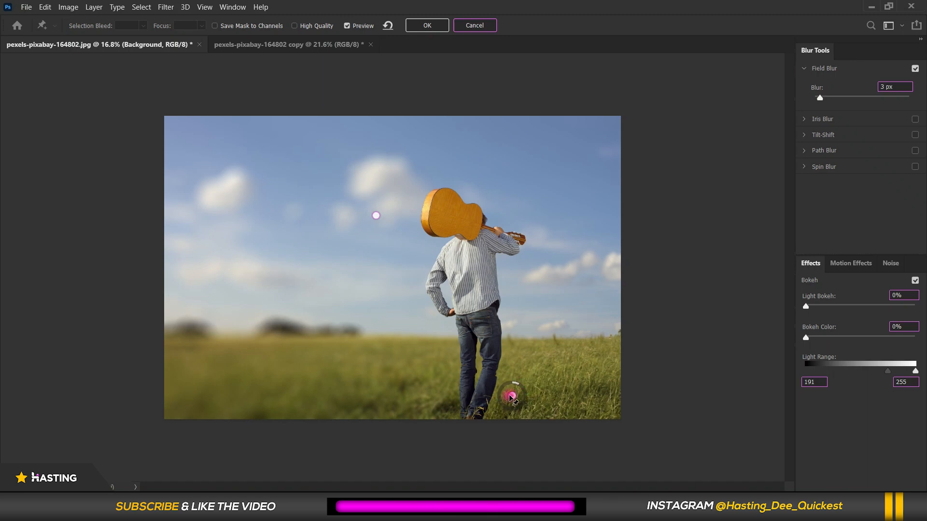
{"action": "left_click_drag", "start_coordinate": [513, 395], "coordinate": [476, 397]}
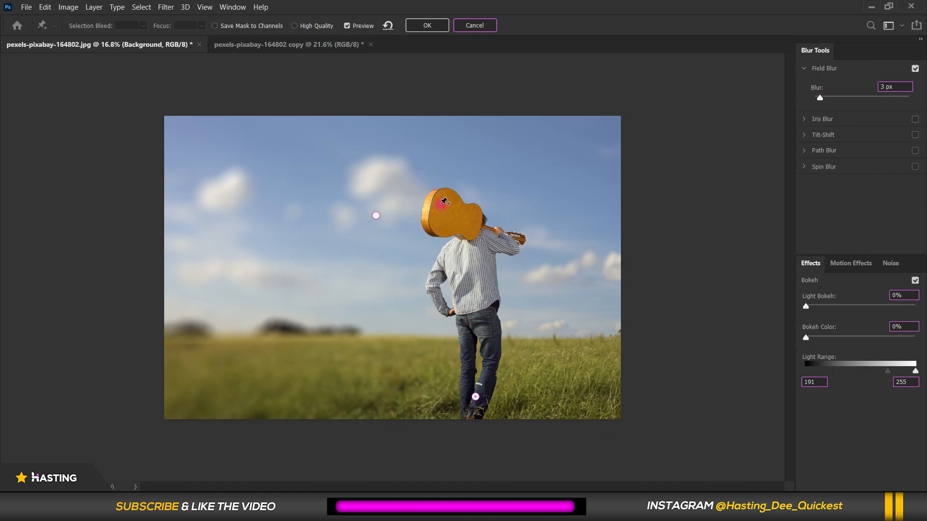
{"action": "mouse_move", "coordinate": [472, 399]}
{"action": "left_mouse_down"}
{"action": "mouse_move", "coordinate": [469, 386]}
{"action": "mouse_move", "coordinate": [483, 384]}
{"action": "left_mouse_up"}
{"action": "left_click_drag", "start_coordinate": [376, 215], "coordinate": [408, 186]}
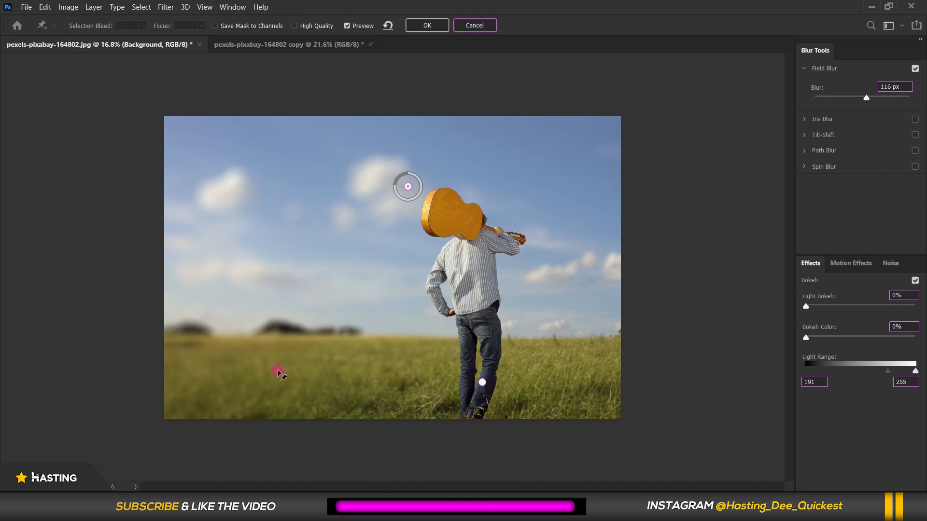
{"action": "left_click", "coordinate": [262, 388]}
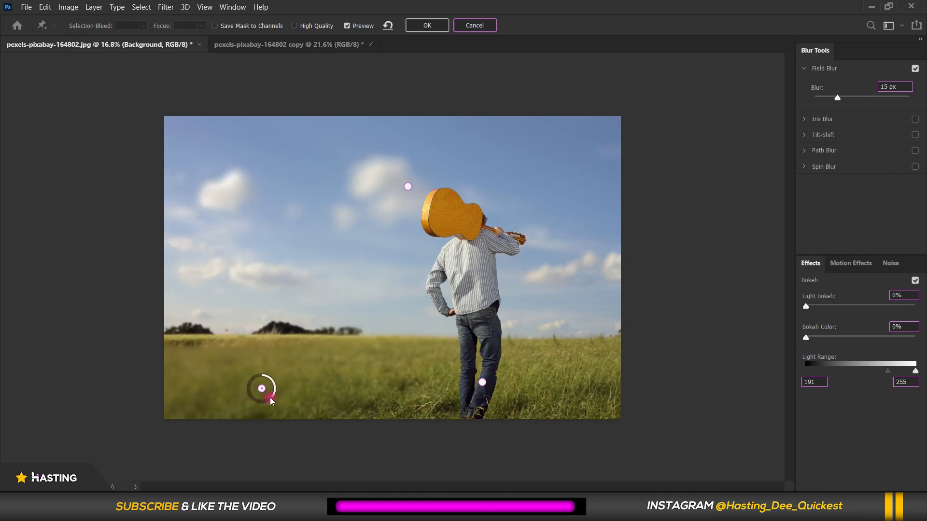
{"action": "mouse_move", "coordinate": [272, 399]}
{"action": "left_mouse_down"}
{"action": "mouse_move", "coordinate": [277, 386]}
{"action": "mouse_move", "coordinate": [265, 401]}
{"action": "left_mouse_up"}
{"action": "key", "text": "Delete"}
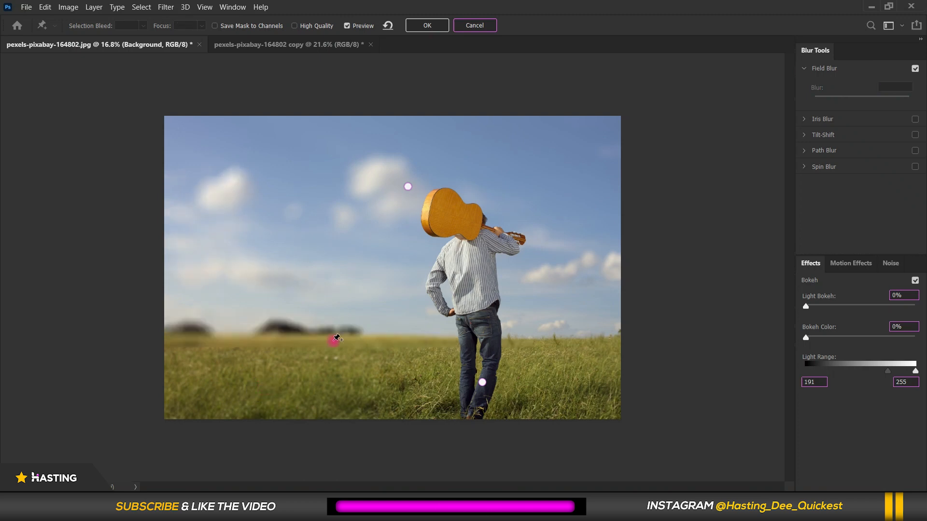
Step: Shift the sky blur pin slightly away from the guitar and apply the Field Blur to the Background layer
{"action": "left_click_drag", "start_coordinate": [412, 186], "coordinate": [400, 186]}
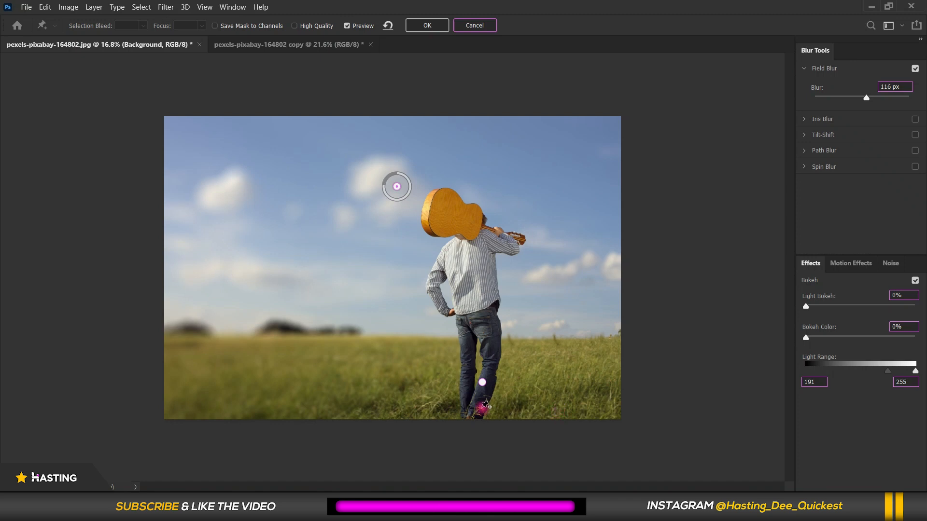
{"action": "left_click", "coordinate": [483, 383]}
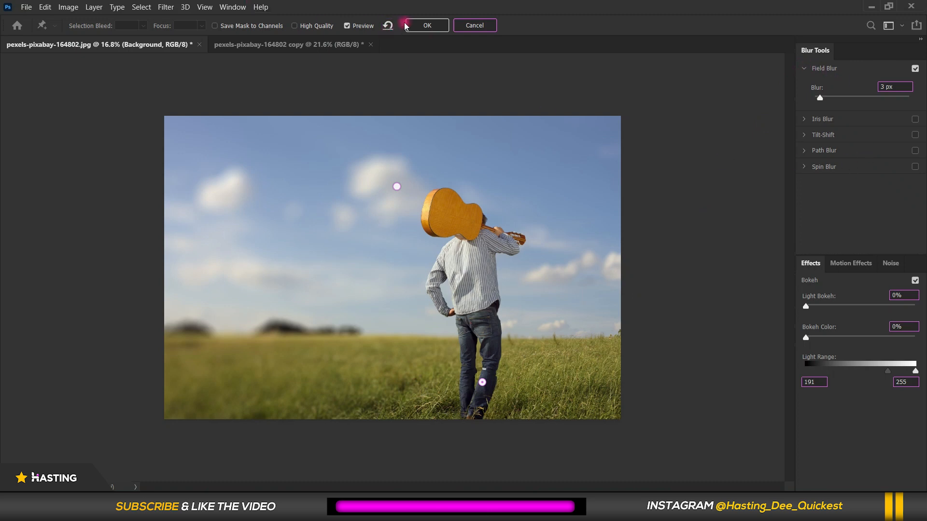
{"action": "left_click", "coordinate": [428, 26]}
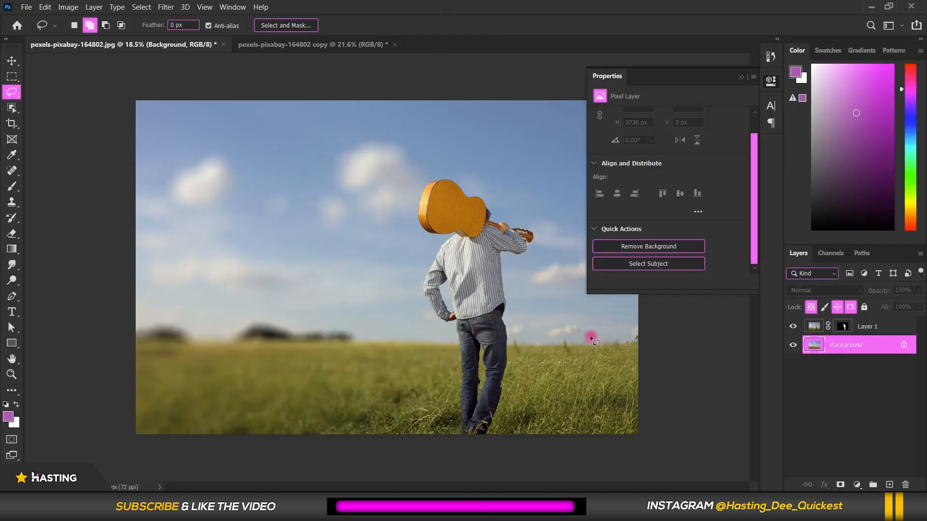
{"action": "scroll", "coordinate": [555, 381], "scroll_direction": "down", "scroll_amount": 1}
{"action": "scroll", "coordinate": [554, 357], "scroll_direction": "up", "scroll_amount": 2}
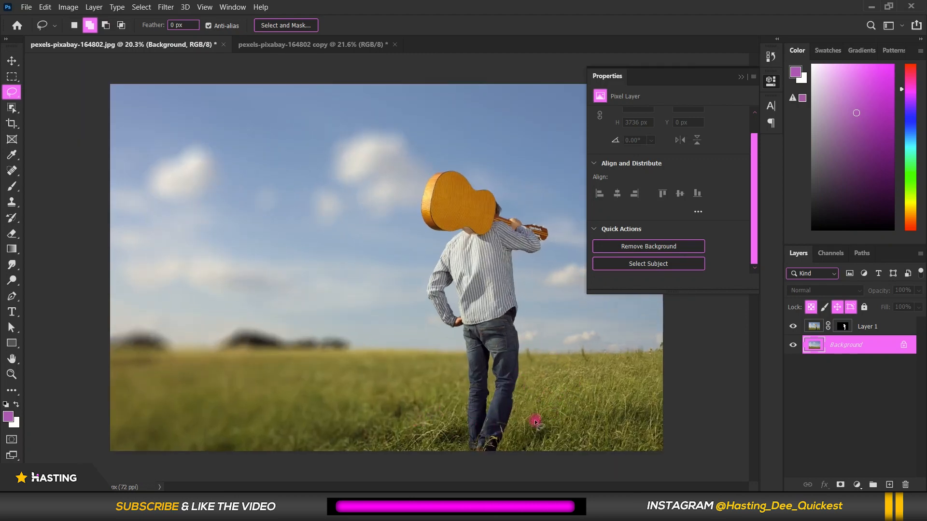
{"action": "scroll", "coordinate": [473, 207], "scroll_direction": "down", "scroll_amount": 2}
{"action": "scroll", "coordinate": [401, 211], "scroll_direction": "up", "scroll_amount": 1}
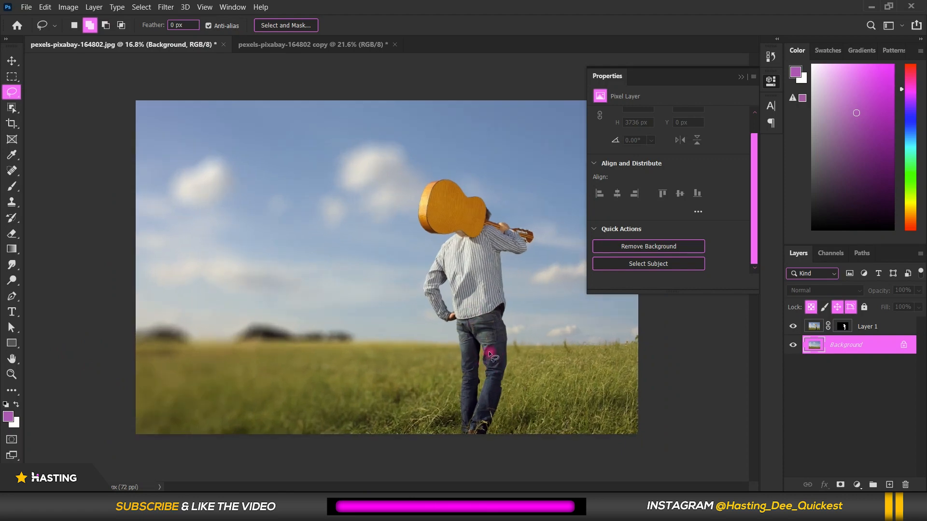
{"action": "scroll", "coordinate": [491, 355], "scroll_direction": "up", "scroll_amount": 2}
{"action": "scroll", "coordinate": [586, 355], "scroll_direction": "down", "scroll_amount": 4}
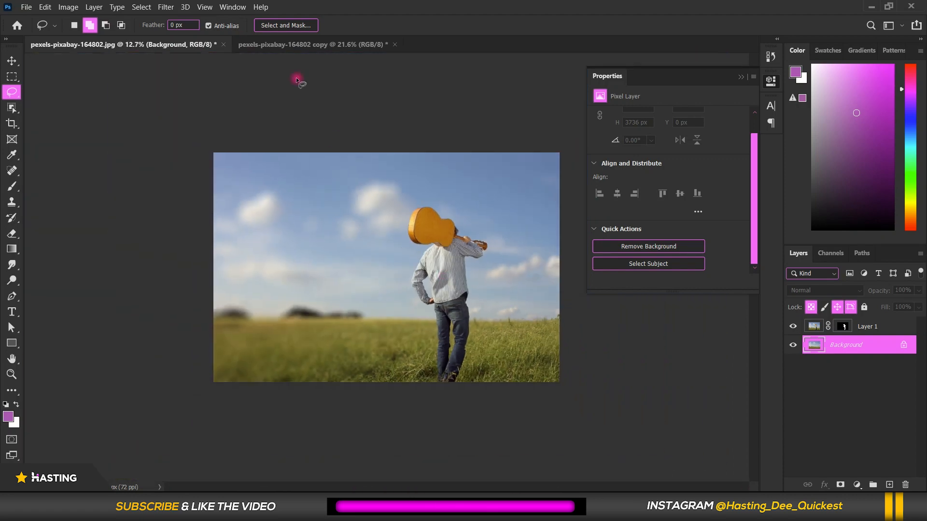
Step: In the pexels-pixabay-164802 copy document, duplicate the Background layer, hide the duplicate and select the Background layer
{"action": "left_click", "coordinate": [304, 44]}
{"action": "key", "text": "ctrl+z"}
{"action": "scroll", "coordinate": [404, 365], "scroll_direction": "down", "scroll_amount": 2}
{"action": "scroll", "coordinate": [386, 367], "scroll_direction": "up", "scroll_amount": 1}
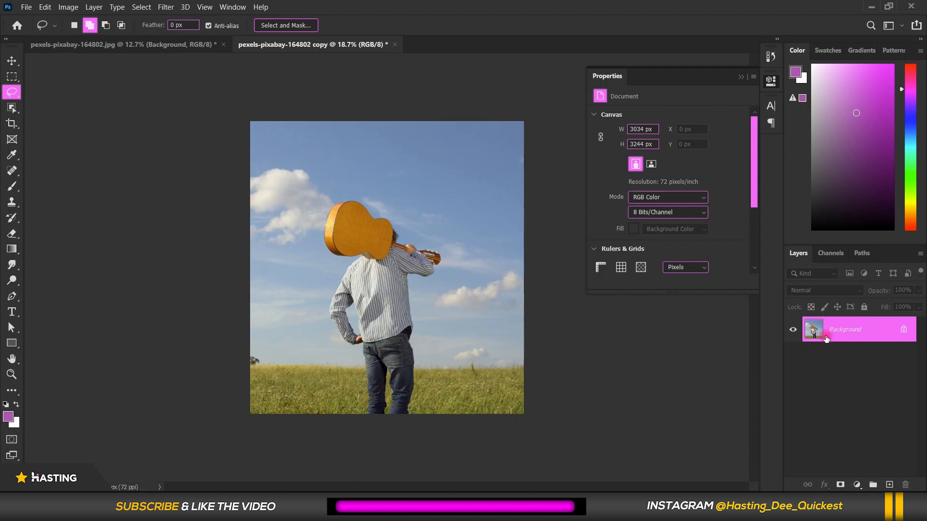
{"action": "key", "text": "ctrl+j"}
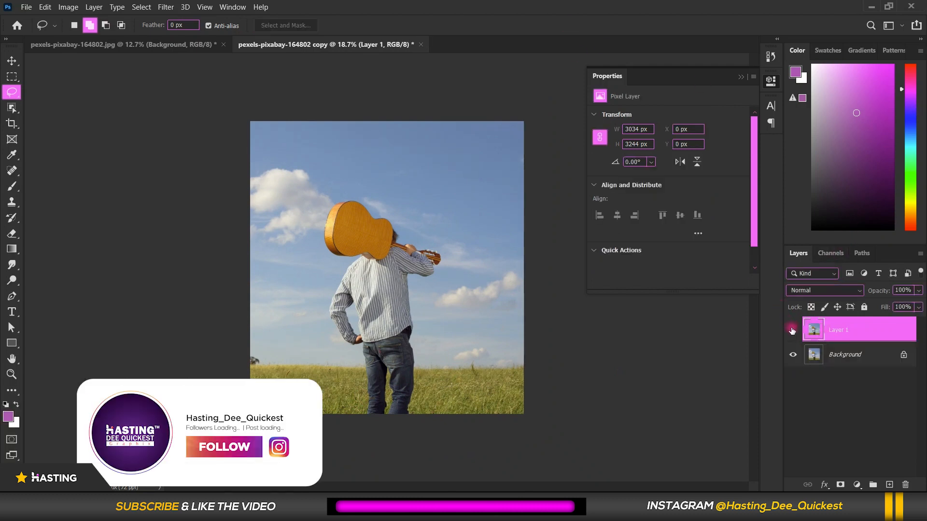
{"action": "left_click", "coordinate": [791, 330]}
{"action": "left_click", "coordinate": [863, 356]}
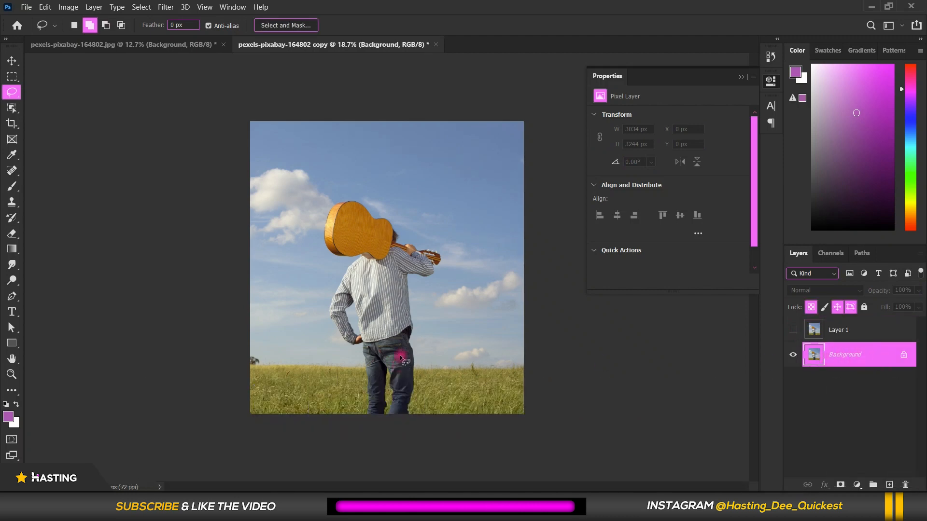
Step: Draw a loose freehand Lasso selection around the man and his guitar on the Background layer
{"action": "right_click", "coordinate": [11, 91]}
{"action": "left_click", "coordinate": [62, 91]}
{"action": "mouse_move", "coordinate": [372, 208]}
{"action": "left_mouse_down"}
{"action": "mouse_move", "coordinate": [338, 190]}
{"action": "mouse_move", "coordinate": [312, 194]}
{"action": "mouse_move", "coordinate": [315, 250]}
{"action": "mouse_move", "coordinate": [338, 265]}
{"action": "mouse_move", "coordinate": [323, 314]}
{"action": "mouse_move", "coordinate": [351, 358]}
{"action": "mouse_move", "coordinate": [361, 417]}
{"action": "mouse_move", "coordinate": [389, 420]}
{"action": "mouse_move", "coordinate": [428, 407]}
{"action": "mouse_move", "coordinate": [414, 288]}
{"action": "mouse_move", "coordinate": [453, 277]}
{"action": "mouse_move", "coordinate": [447, 244]}
{"action": "mouse_move", "coordinate": [388, 208]}
{"action": "mouse_move", "coordinate": [370, 214]}
{"action": "left_mouse_up"}
{"action": "scroll", "coordinate": [380, 260], "scroll_direction": "up", "scroll_amount": 2}
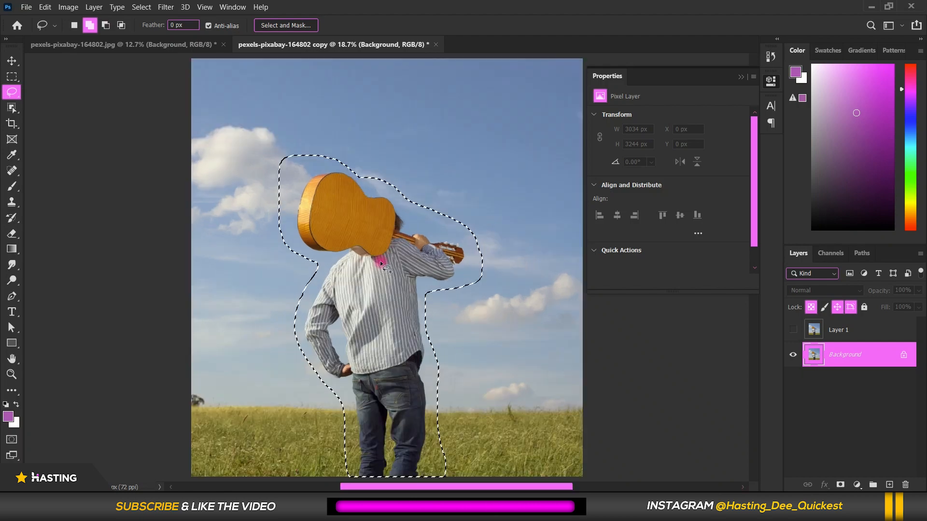
{"action": "scroll", "coordinate": [380, 260], "scroll_direction": "up", "scroll_amount": 1}
Step: Fill the selected area with Content-Aware in Normal mode at 100% opacity to remove the man, and deselect it
{"action": "right_click", "coordinate": [351, 226]}
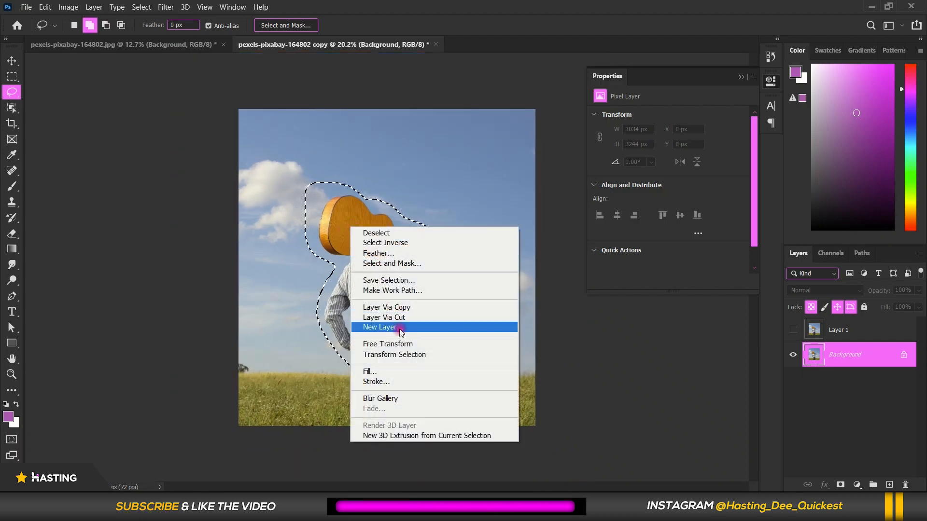
{"action": "left_click", "coordinate": [399, 372]}
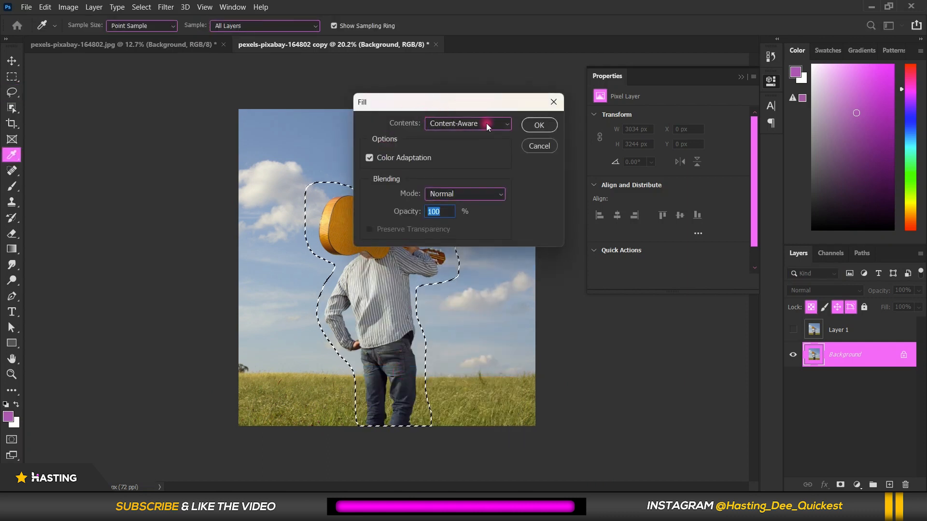
{"action": "left_click", "coordinate": [539, 126]}
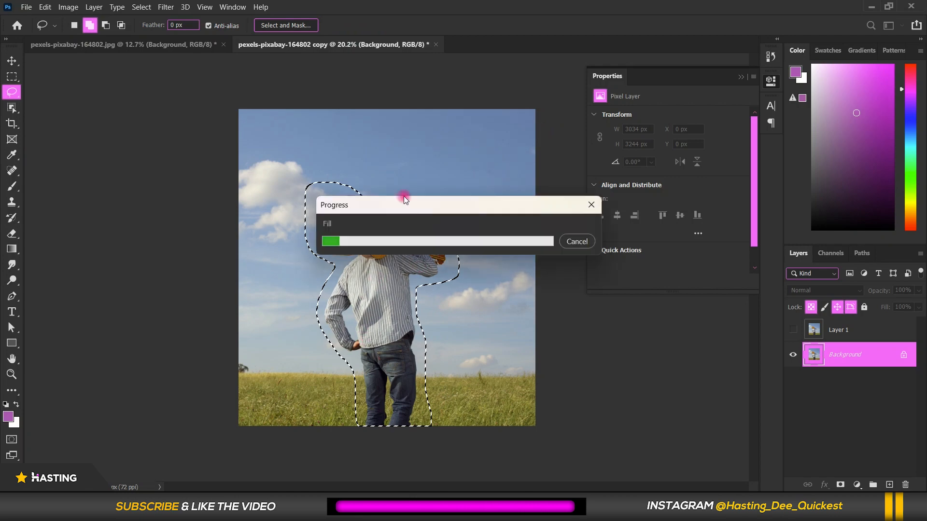
{"action": "right_click", "coordinate": [373, 287]}
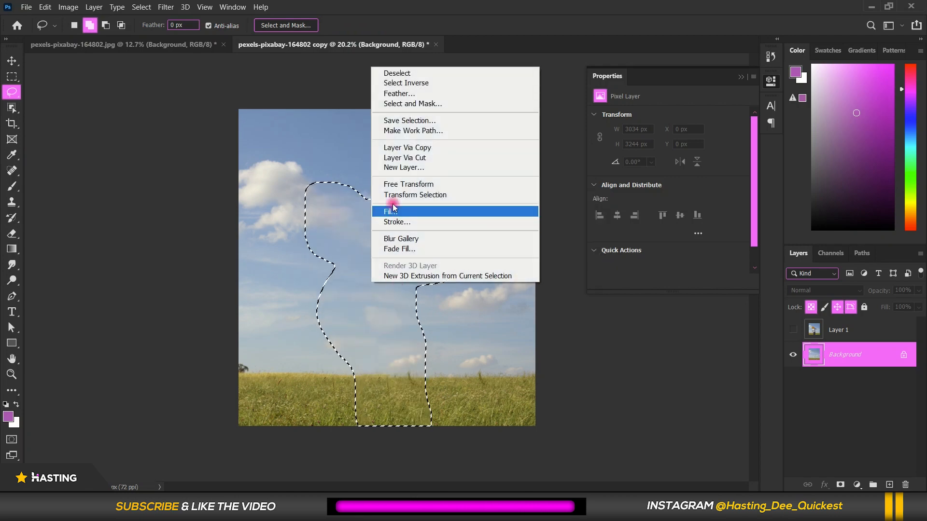
{"action": "left_click", "coordinate": [402, 77]}
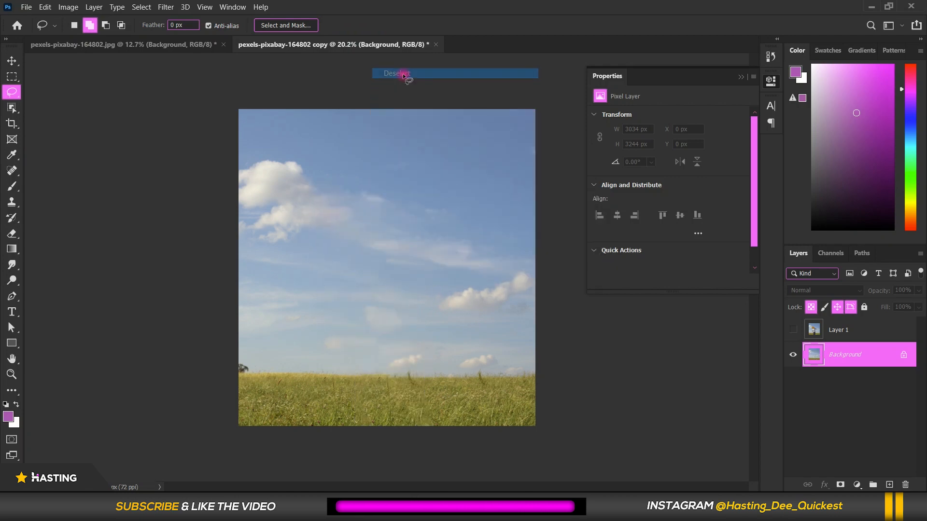
Step: Show Layer 1 and remove its background so that only the man with the guitar is masked in
{"action": "left_click", "coordinate": [838, 330]}
{"action": "left_click", "coordinate": [792, 330]}
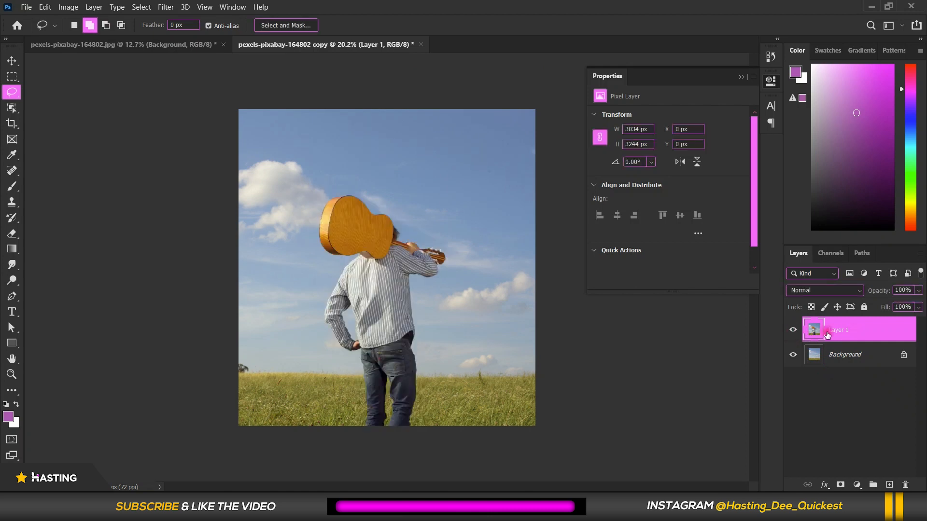
{"action": "left_click_drag", "start_coordinate": [759, 170], "coordinate": [758, 186]}
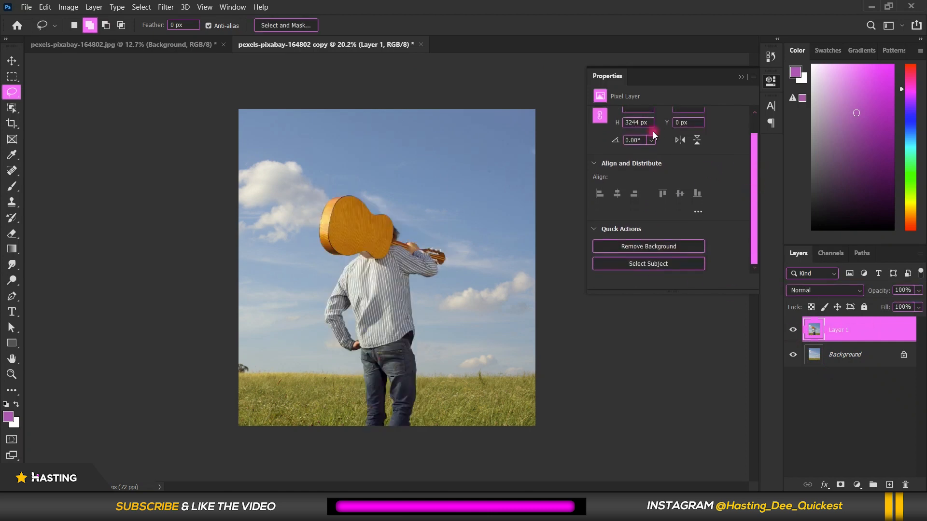
{"action": "left_click", "coordinate": [656, 247]}
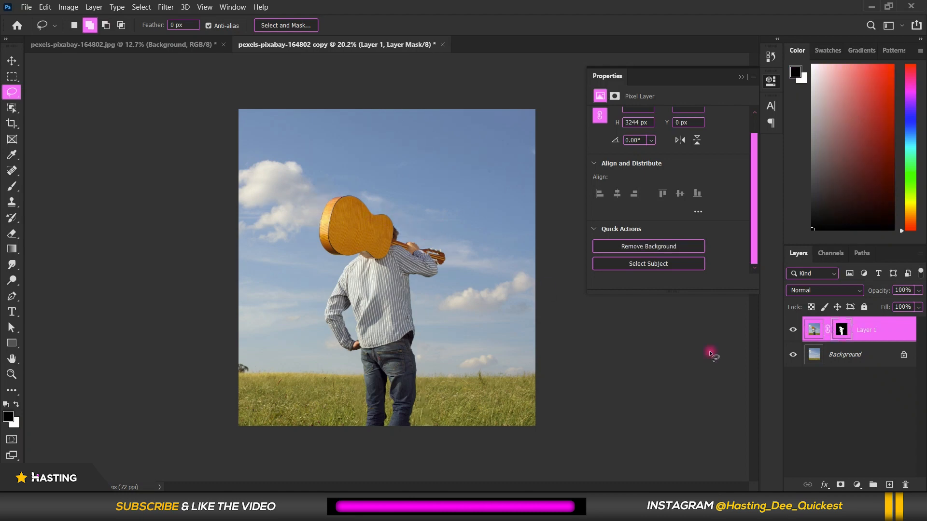
Step: Toggle the Background layer's visibility to check the cutout of the man on Layer 1
{"action": "left_click", "coordinate": [793, 356]}
{"action": "left_click", "coordinate": [793, 356]}
{"action": "left_click", "coordinate": [793, 355]}
{"action": "left_click", "coordinate": [792, 356]}
Step: Start the Lens Blur filter on the Background layer with the Hexagon (6) iris shape
{"action": "left_click", "coordinate": [854, 355]}
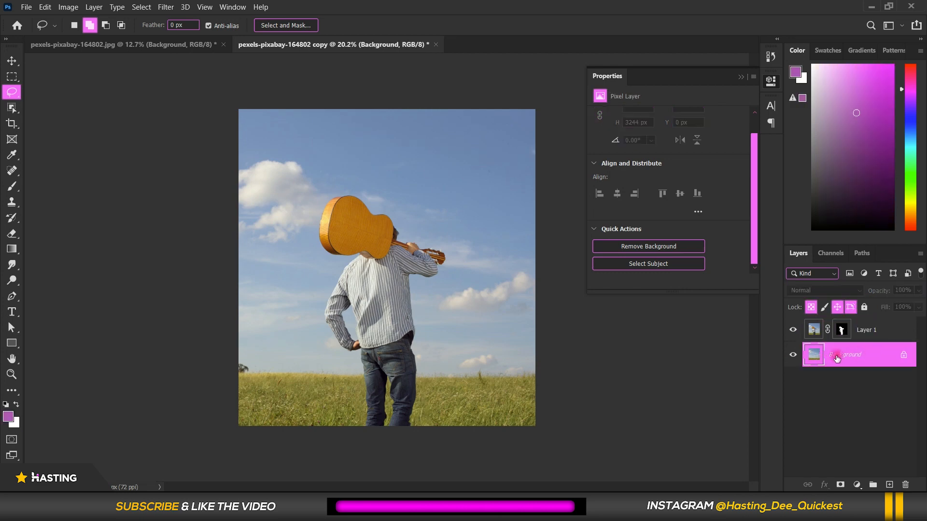
{"action": "left_click", "coordinate": [166, 7]}
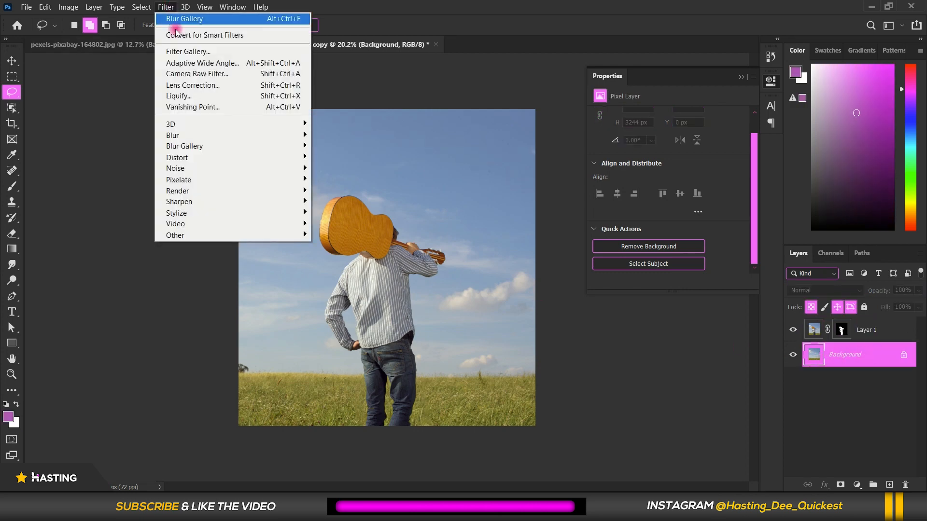
{"action": "mouse_move", "coordinate": [205, 139]}
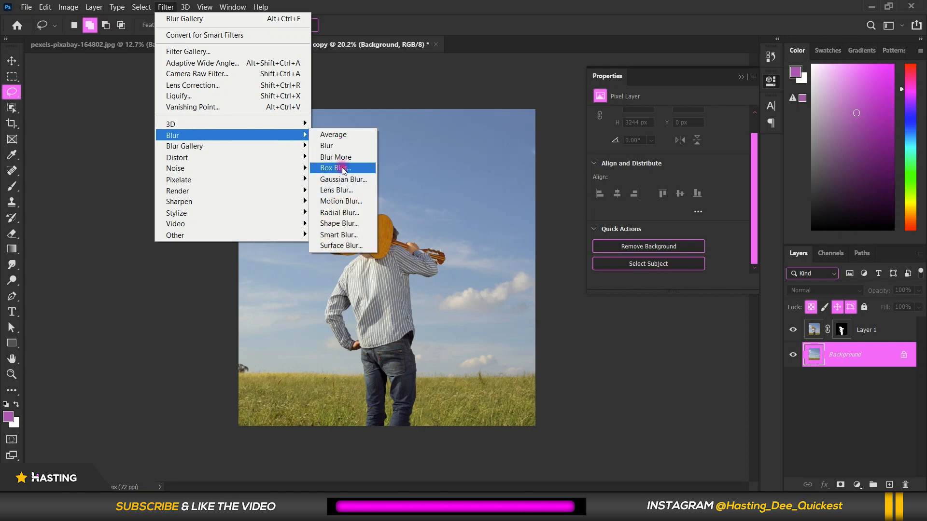
{"action": "left_click", "coordinate": [351, 191]}
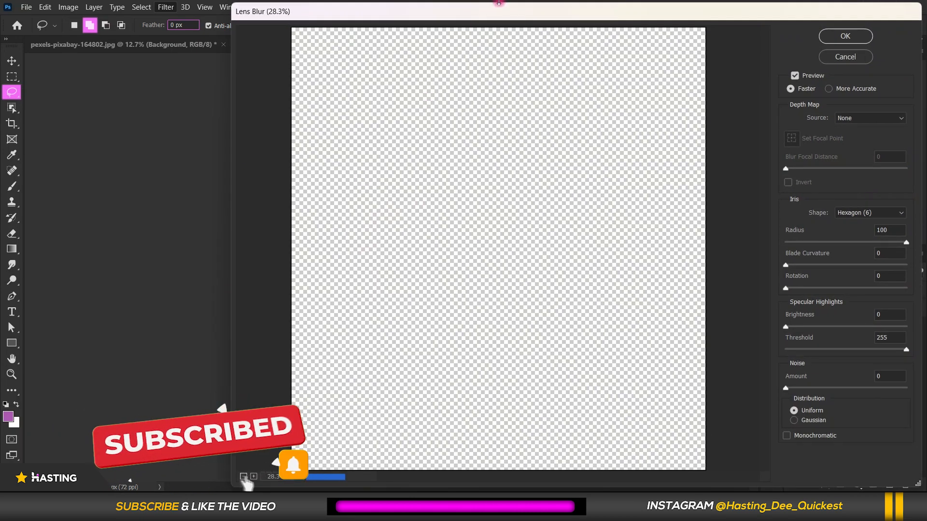
{"action": "left_click_drag", "start_coordinate": [533, 11], "coordinate": [479, 10]}
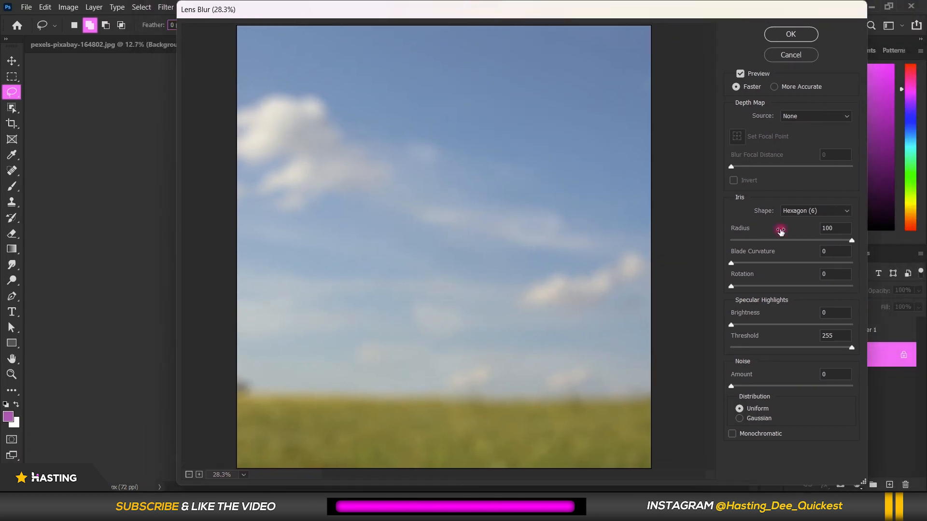
{"action": "left_click", "coordinate": [827, 211]}
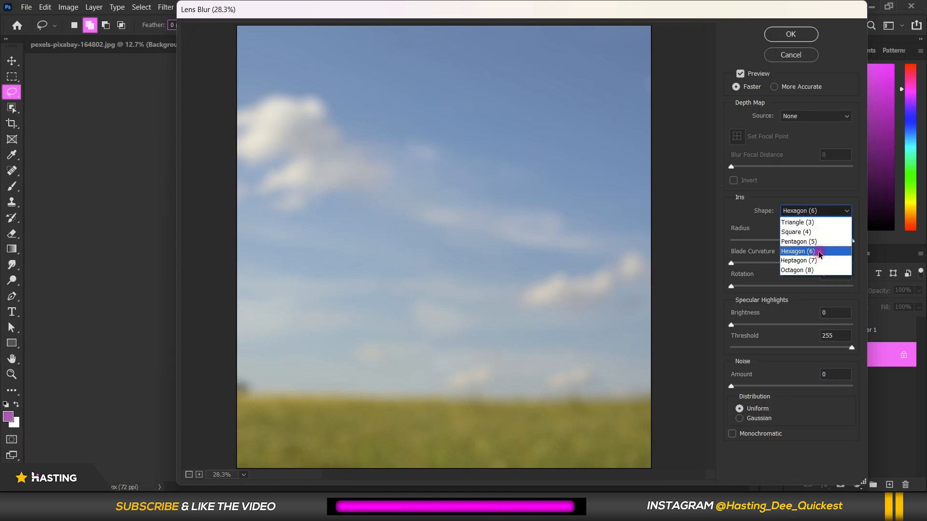
{"action": "left_click", "coordinate": [818, 251]}
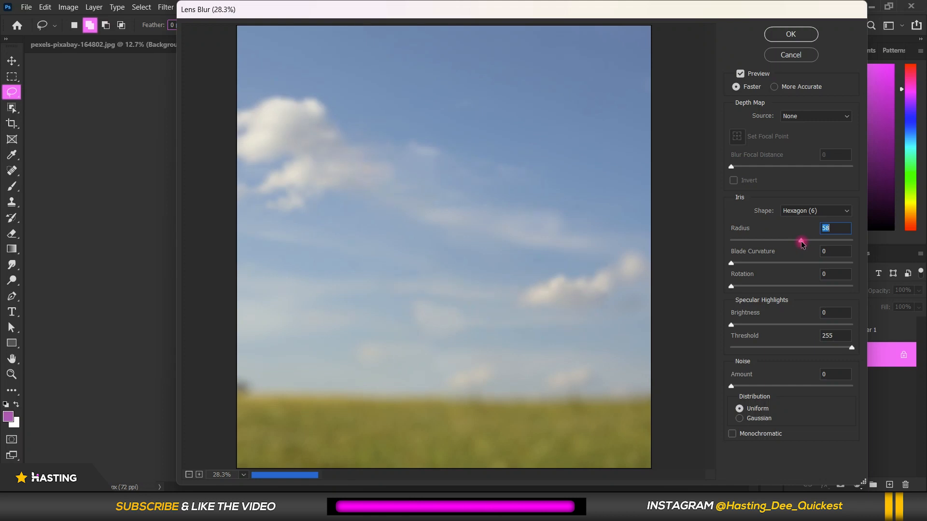
Step: Try Lens Blur radii of 58 and 64, and set the radius to 100
{"action": "left_click", "coordinate": [852, 241]}
{"action": "left_click_drag", "start_coordinate": [854, 243], "coordinate": [820, 247]}
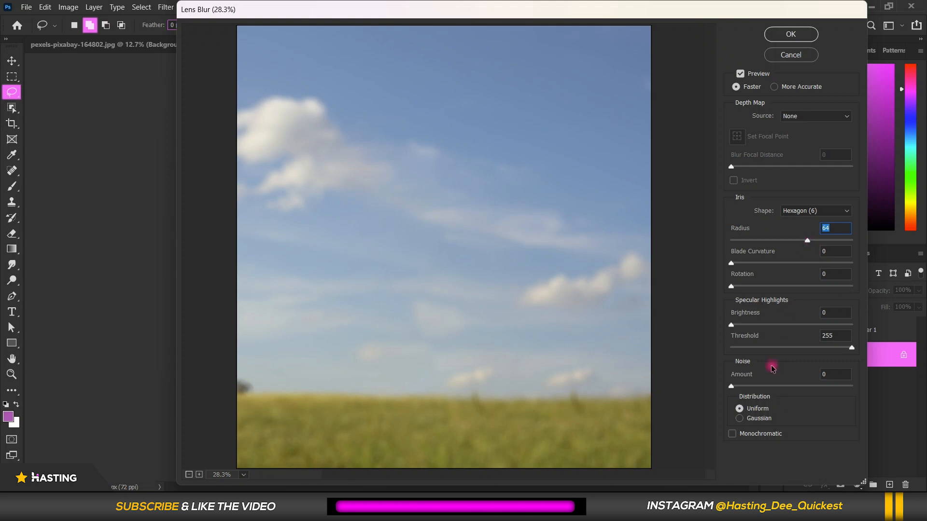
{"action": "left_click", "coordinate": [809, 243]}
{"action": "left_click_drag", "start_coordinate": [830, 242], "coordinate": [854, 239]}
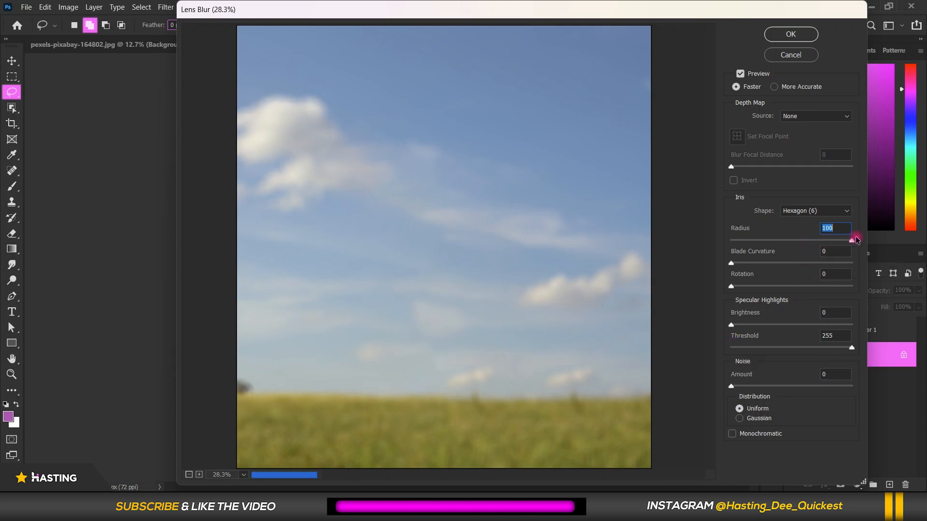
Step: Set the specular highlights threshold to 255 and apply the Lens Blur to the Background layer
{"action": "left_click_drag", "start_coordinate": [851, 347], "coordinate": [834, 355]}
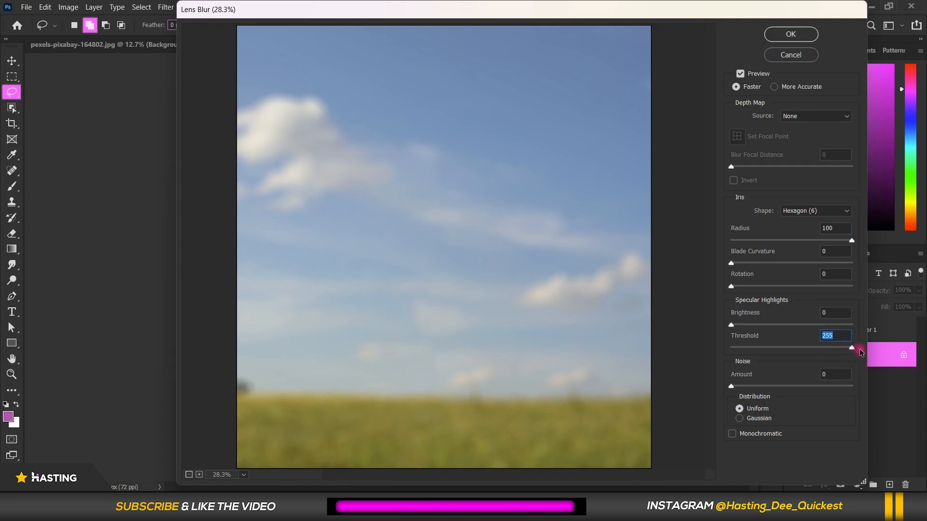
{"action": "left_click", "coordinate": [788, 37]}
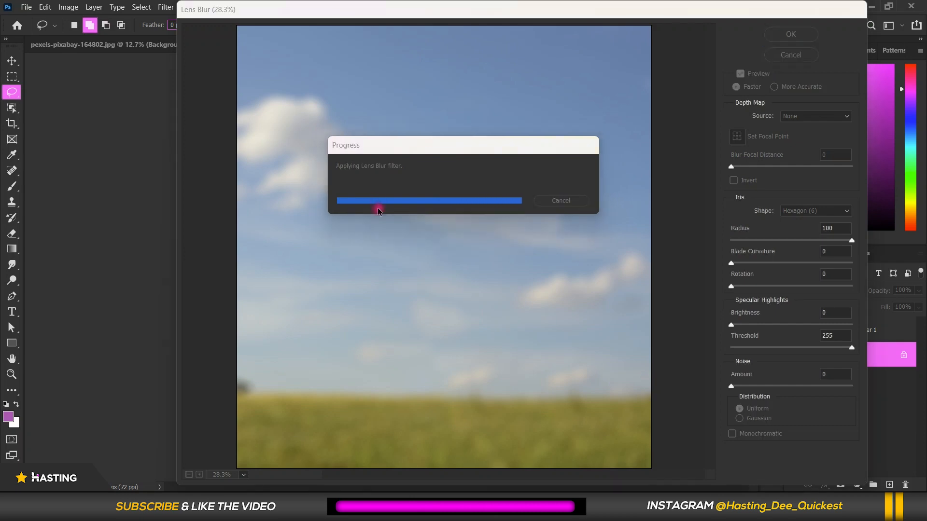
{"action": "scroll", "coordinate": [378, 210], "scroll_direction": "down", "scroll_amount": 1}
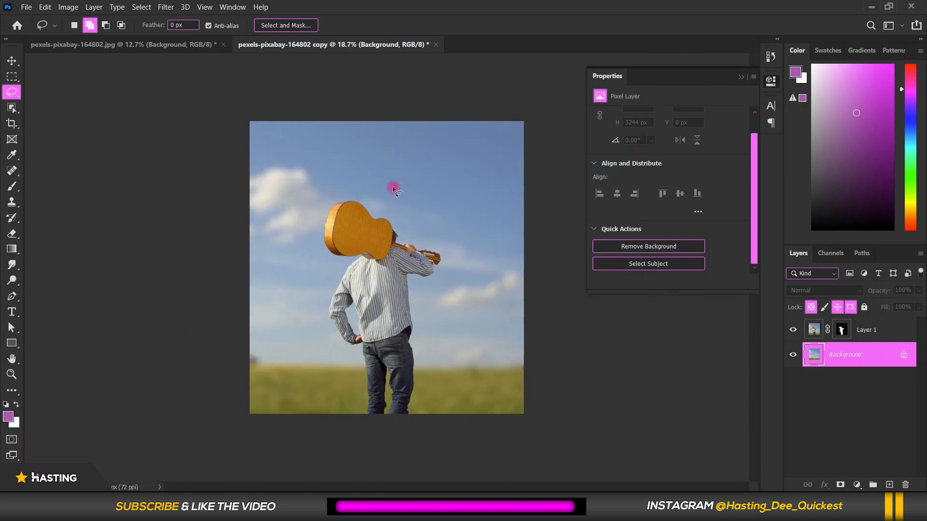